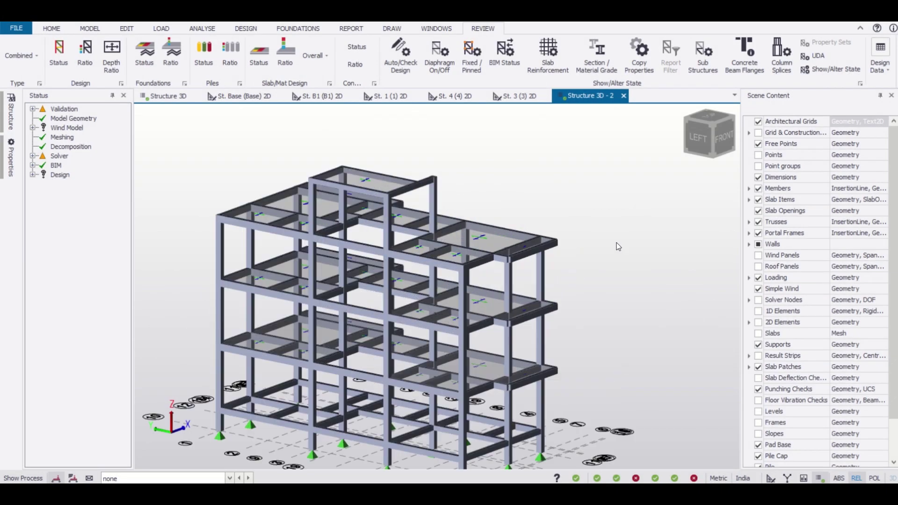
Step: Run the static member design for corner column C1 and review its longitudinal bars summary
scroll(603, 275, down, 4)
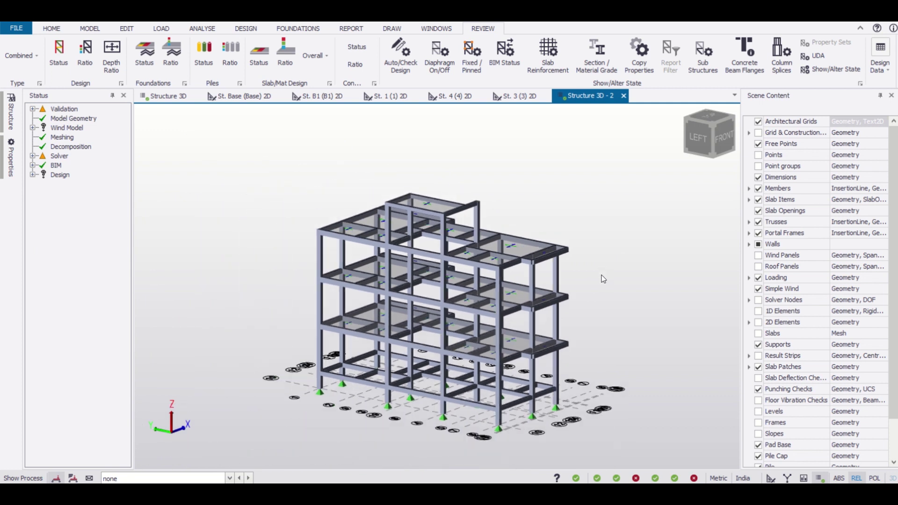
middle_drag(603, 280, 562, 253)
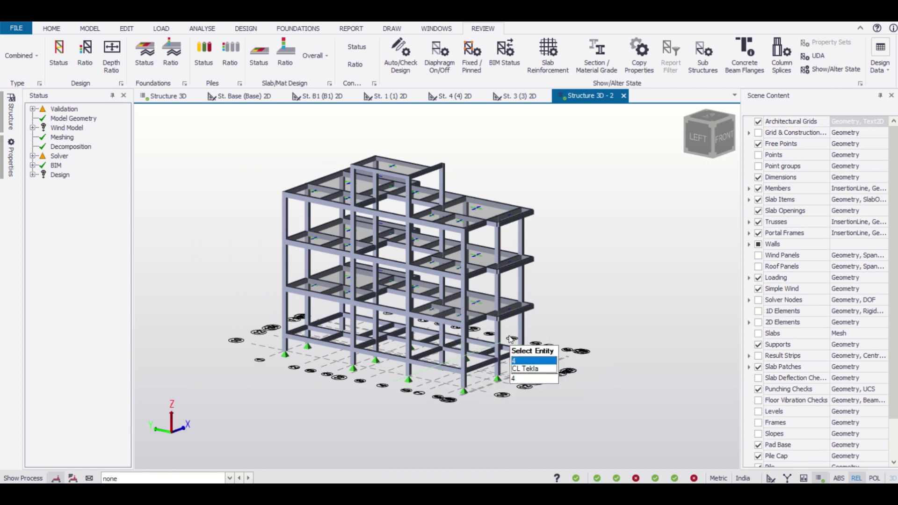
scroll(511, 338, up, 5)
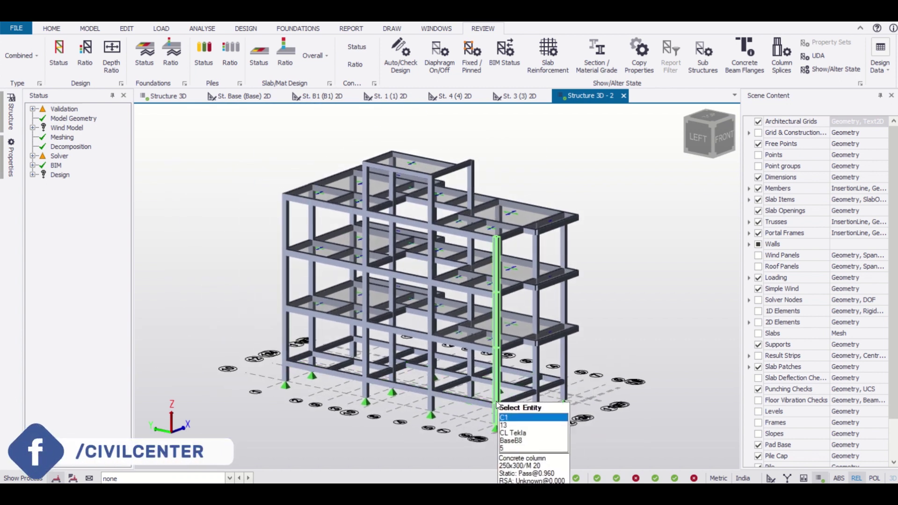
click(497, 403)
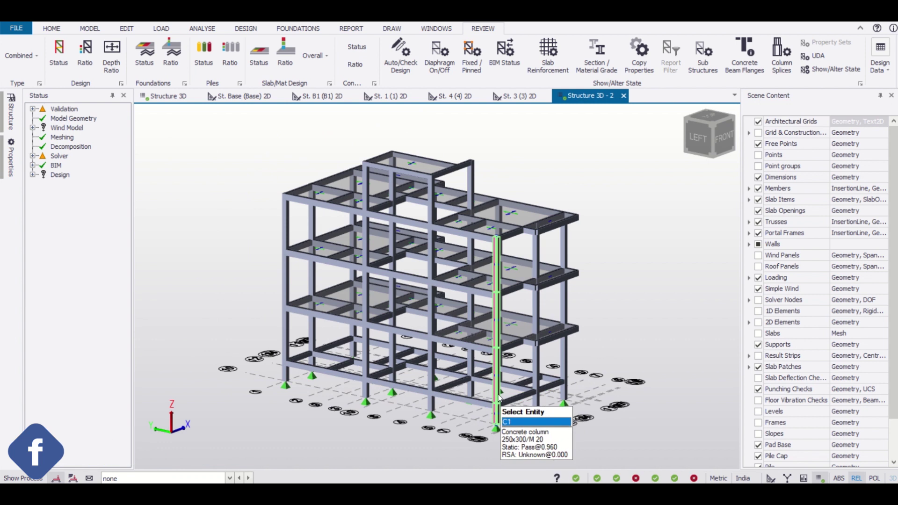
scroll(496, 398, up, 4)
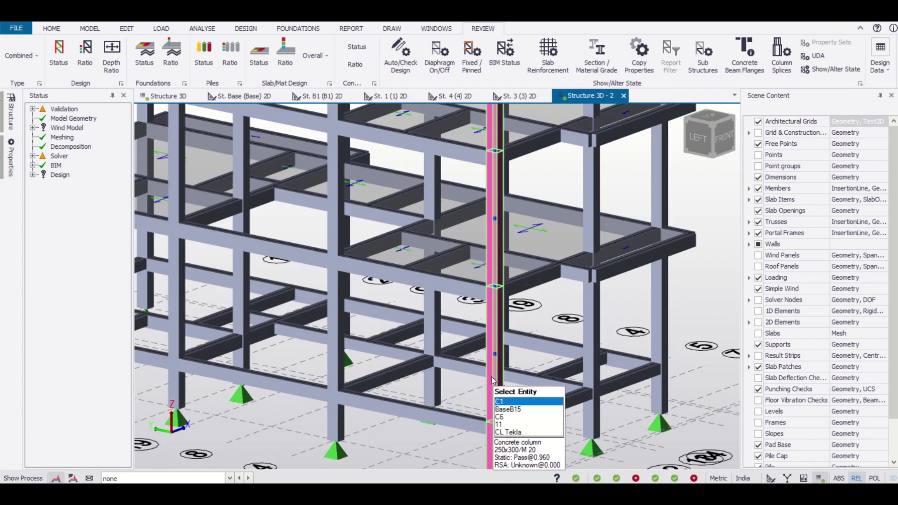
right_click(491, 377)
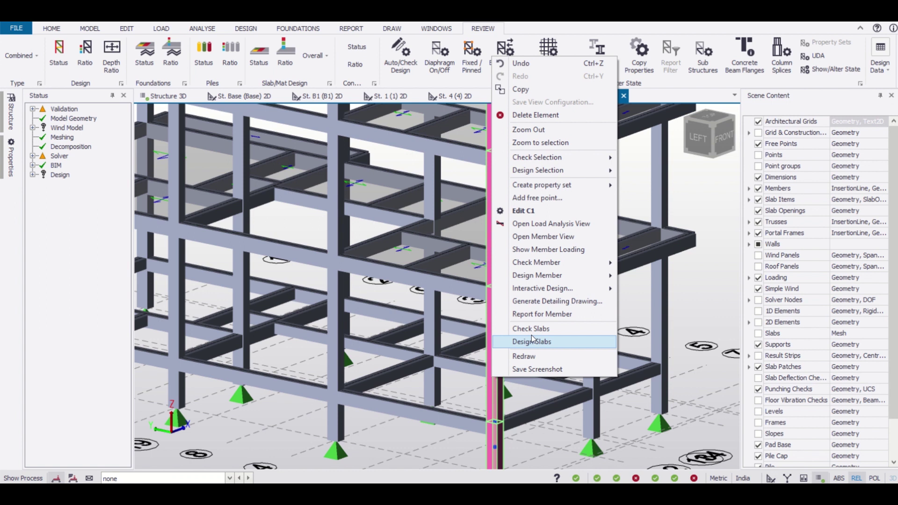
mouse_move(574, 279)
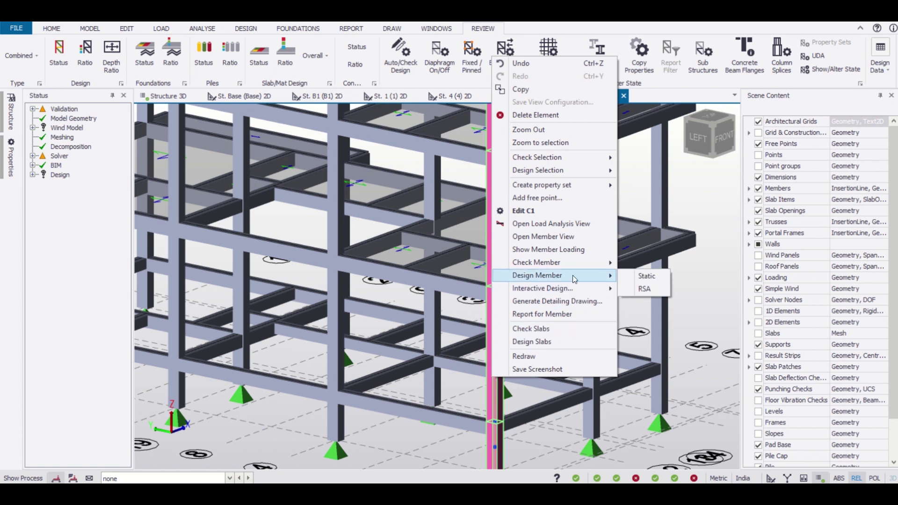
click(631, 275)
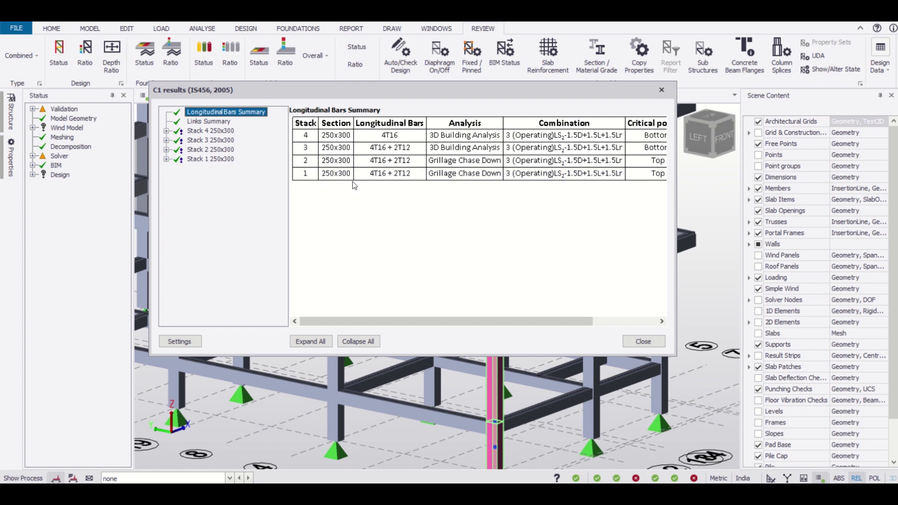
drag(438, 319, 482, 322)
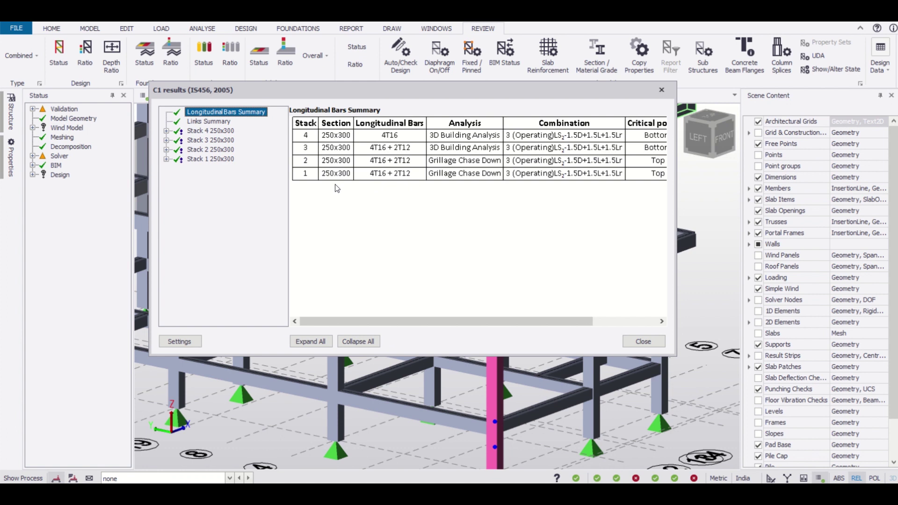
click(661, 90)
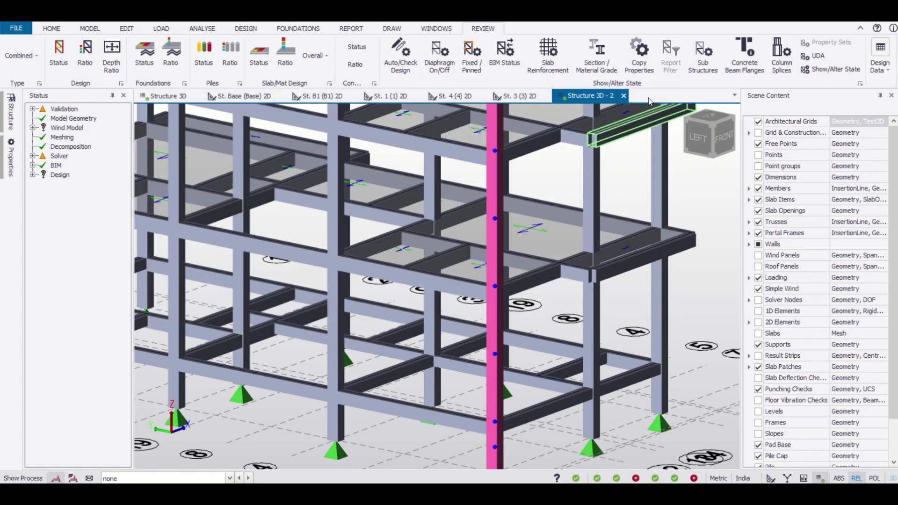
Step: Open the static interactive design for column C1 and select its stack 2
right_click(496, 302)
mouse_move(546, 246)
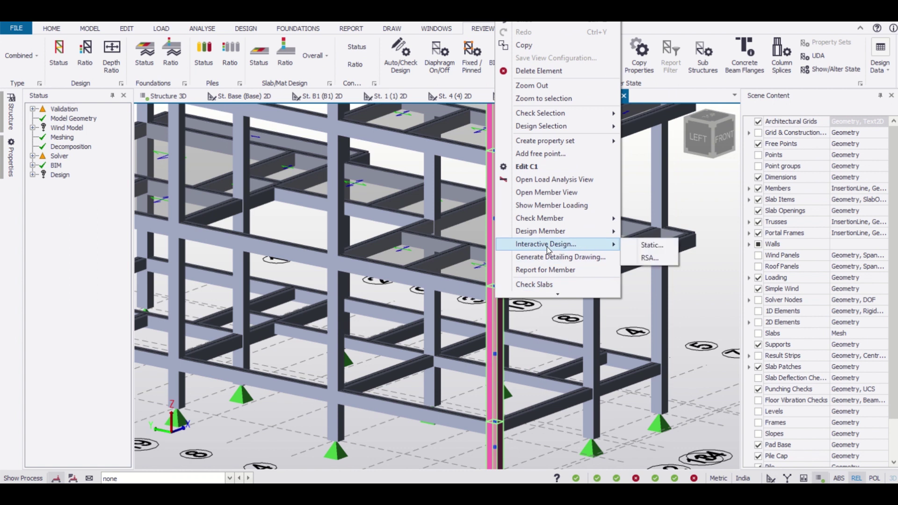
click(644, 245)
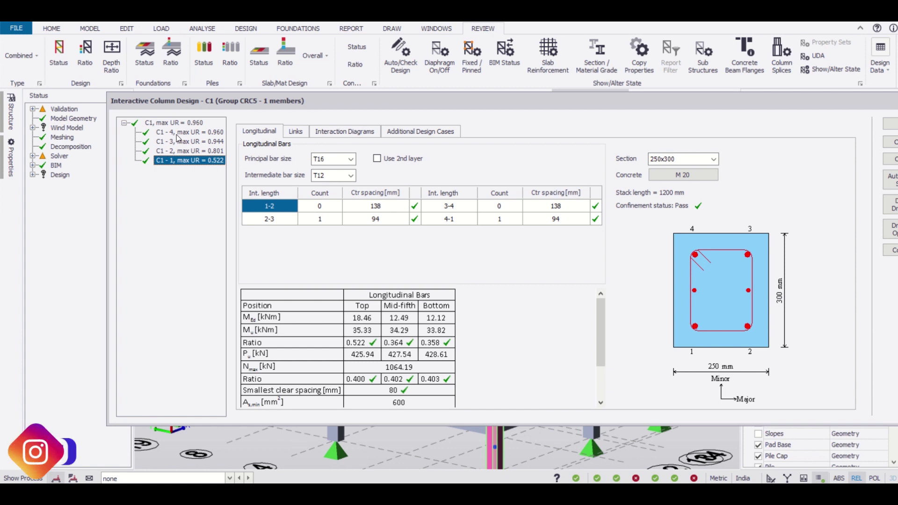
click(170, 152)
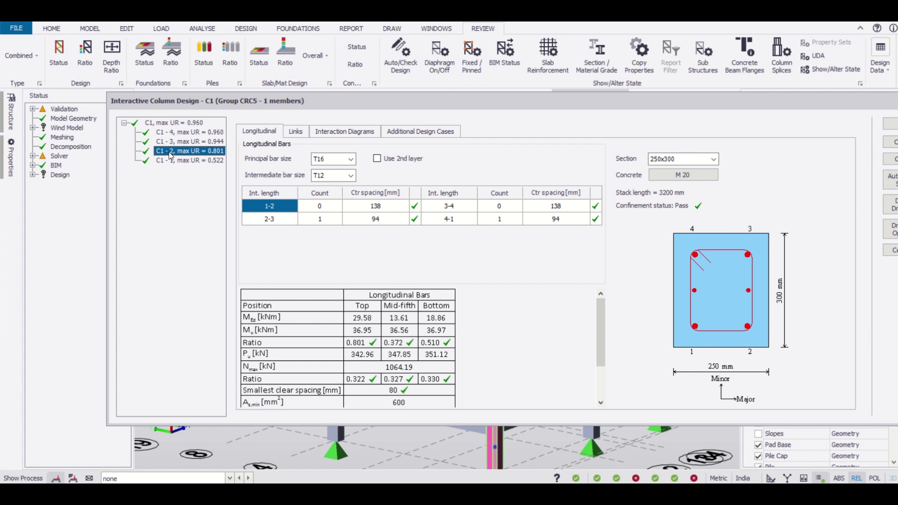
drag(456, 99, 421, 93)
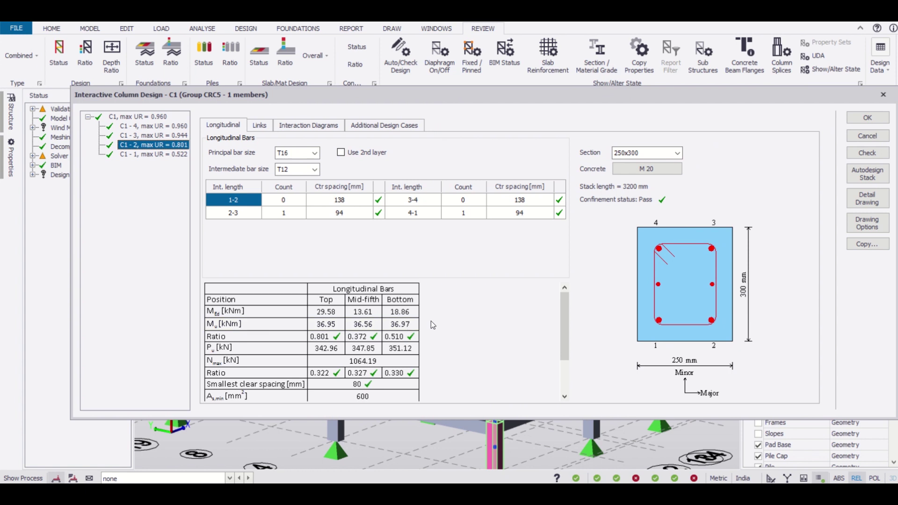
Step: Try the 250x250 and 300x250 sections for stack 2 of column C1, restoring 250x300 after each
click(677, 153)
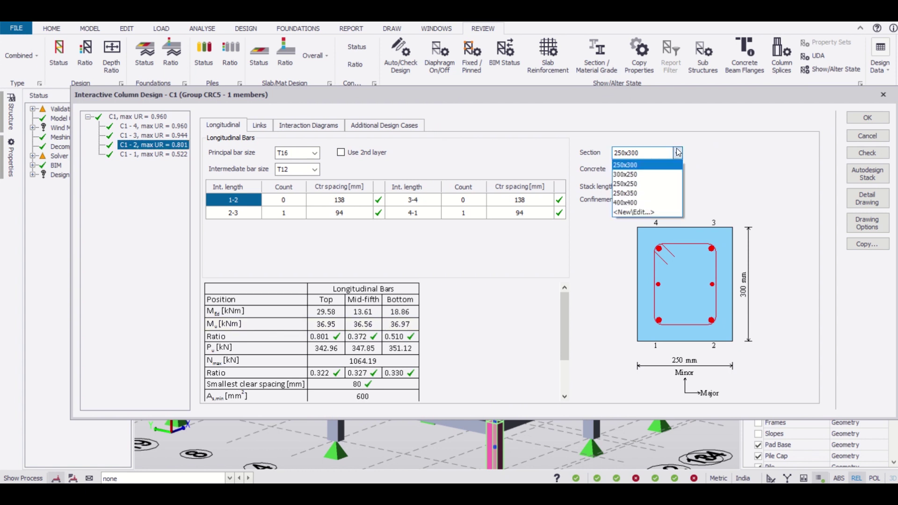
click(651, 185)
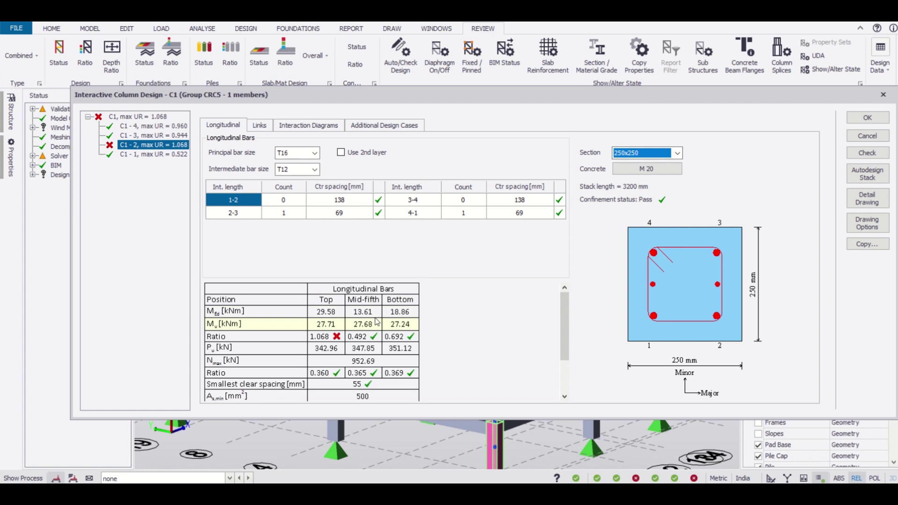
click(677, 153)
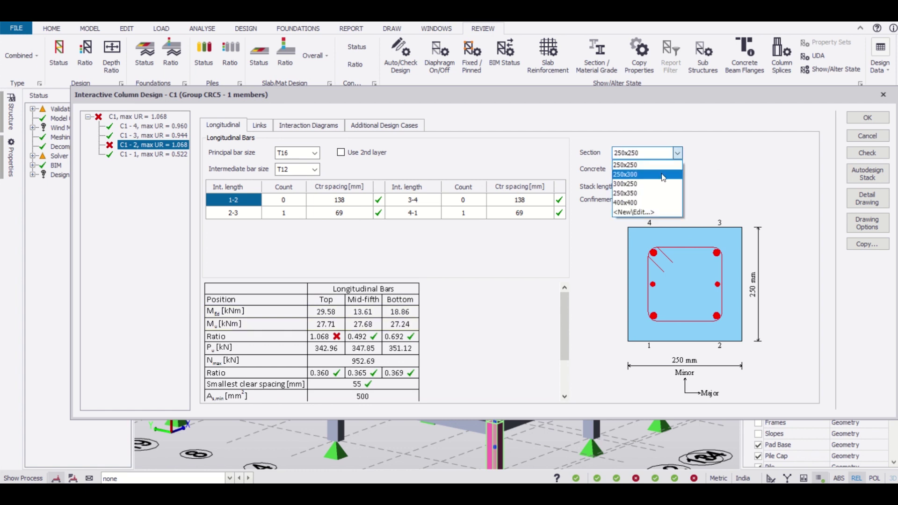
click(663, 176)
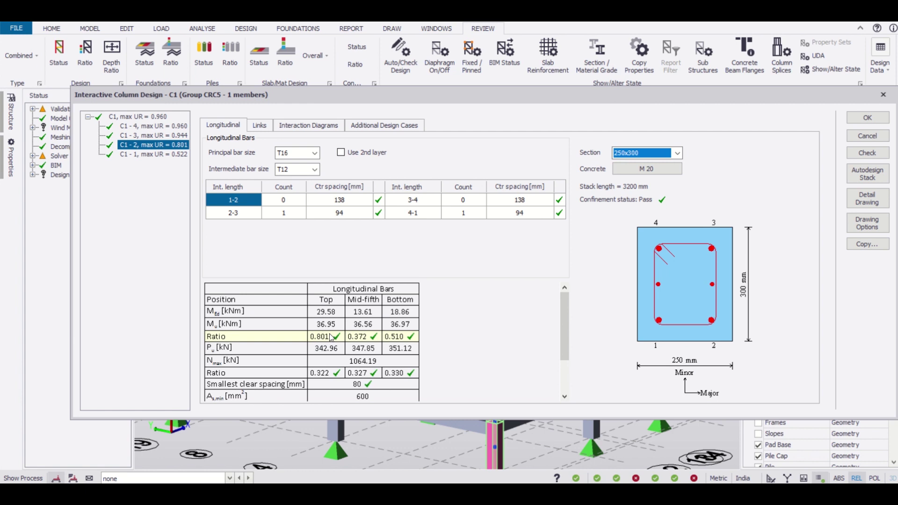
click(681, 152)
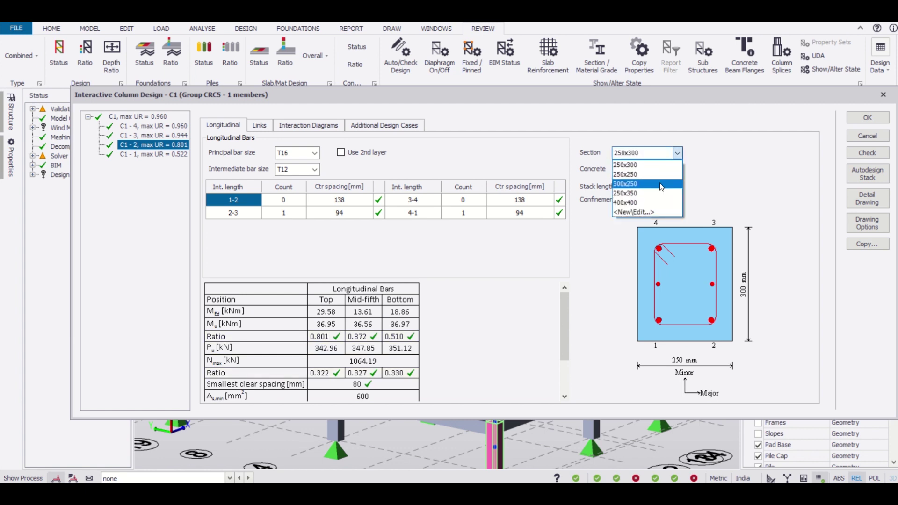
click(660, 184)
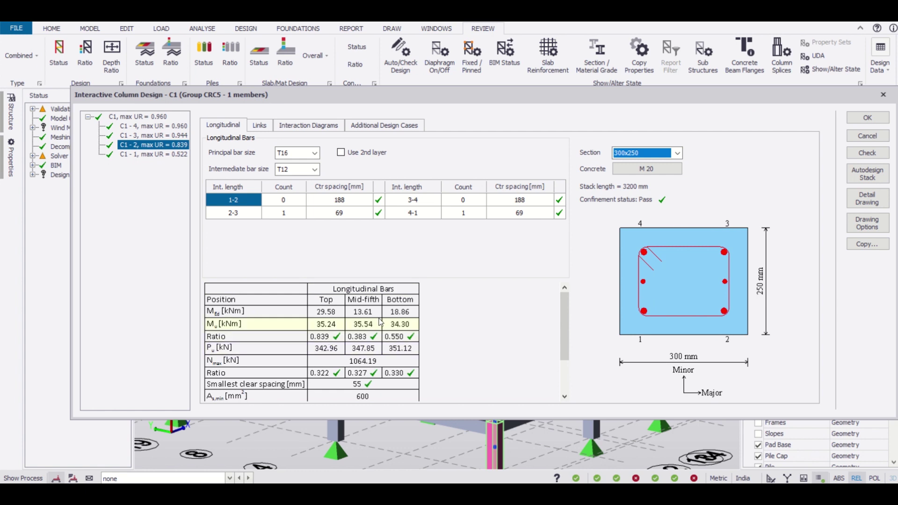
click(677, 153)
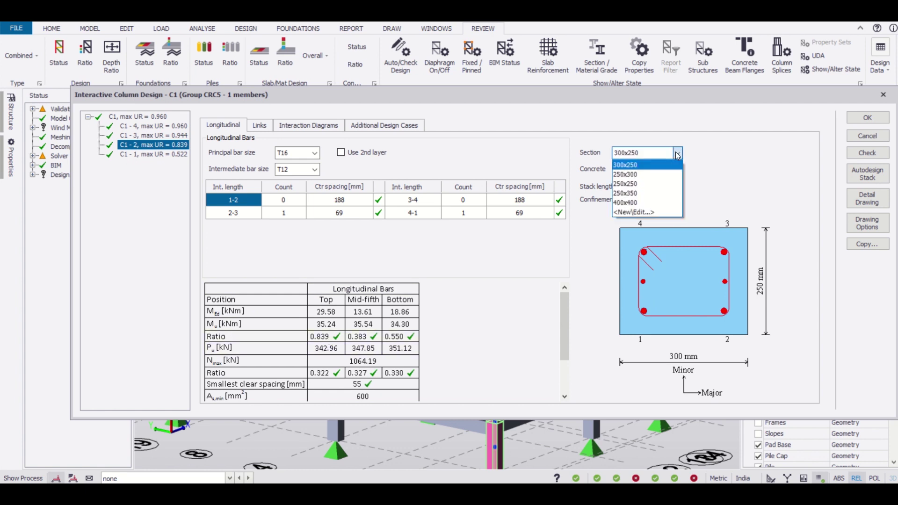
click(663, 175)
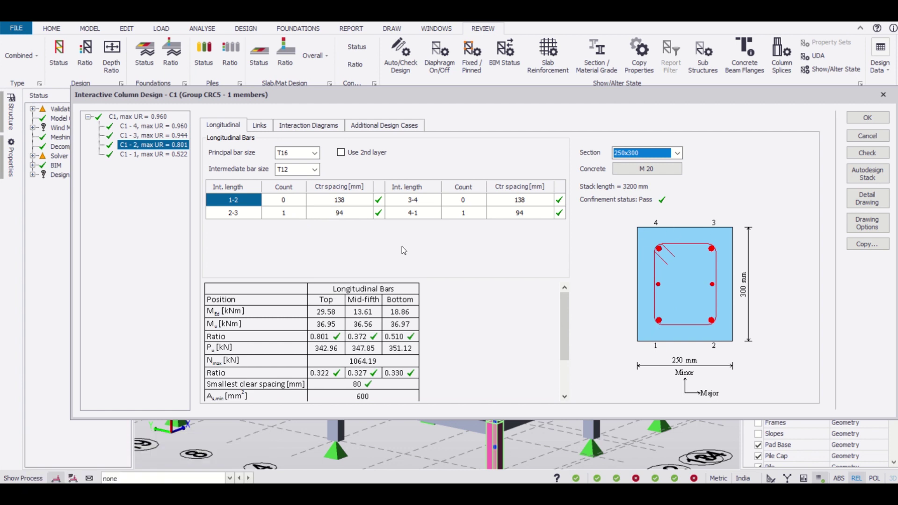
Step: Set the intermediate bar count along side 2-3 of stack 2 to 0
click(292, 215)
click(293, 215)
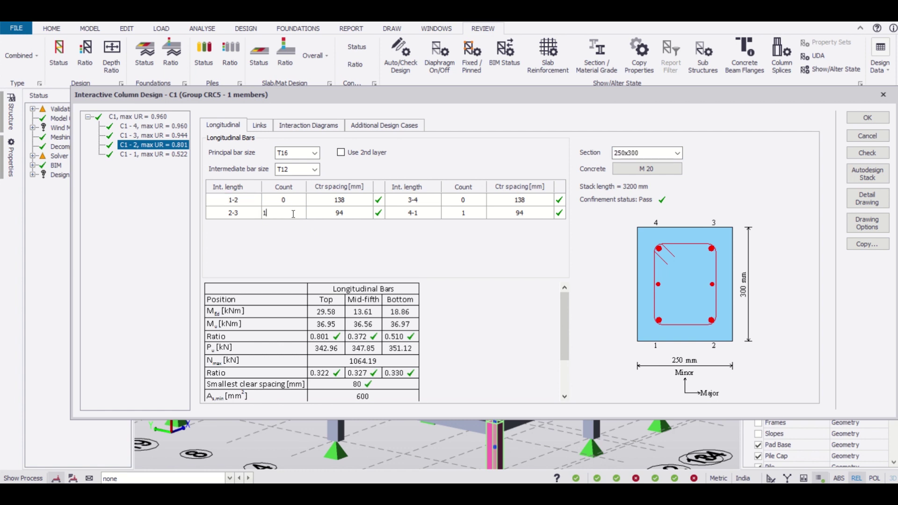
click(260, 213)
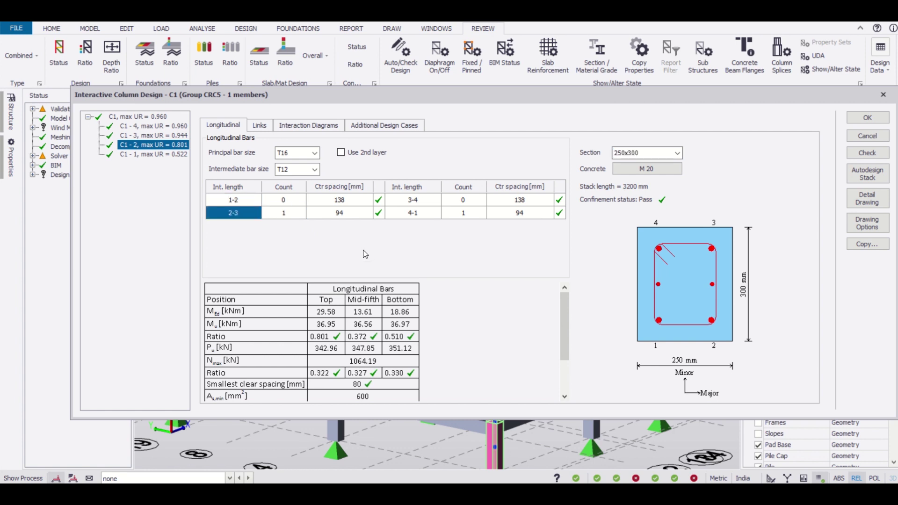
click(294, 214)
text(0)
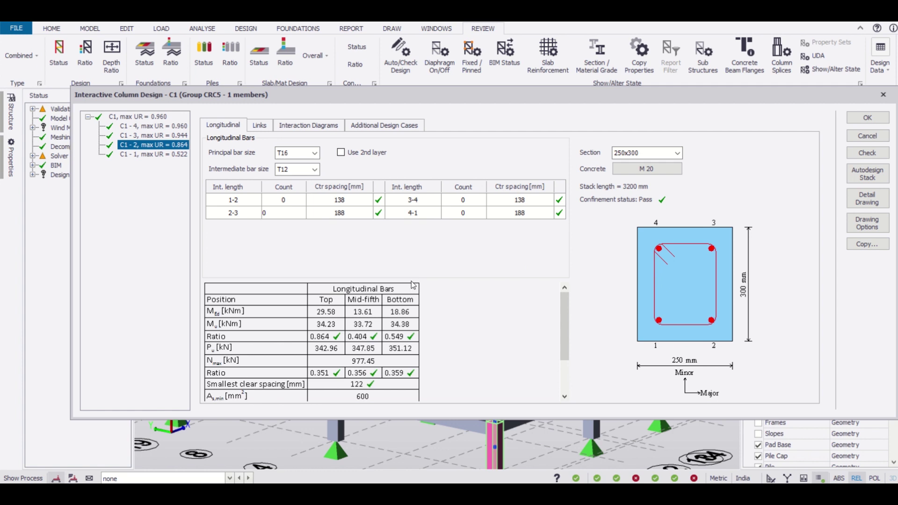
Step: Examine the stack's longitudinal bar checks, including capacity ratios, clear spacing, and minimum, maximum and provided steel areas
drag(563, 351, 561, 315)
scroll(332, 305, down, 1)
scroll(332, 305, up, 1)
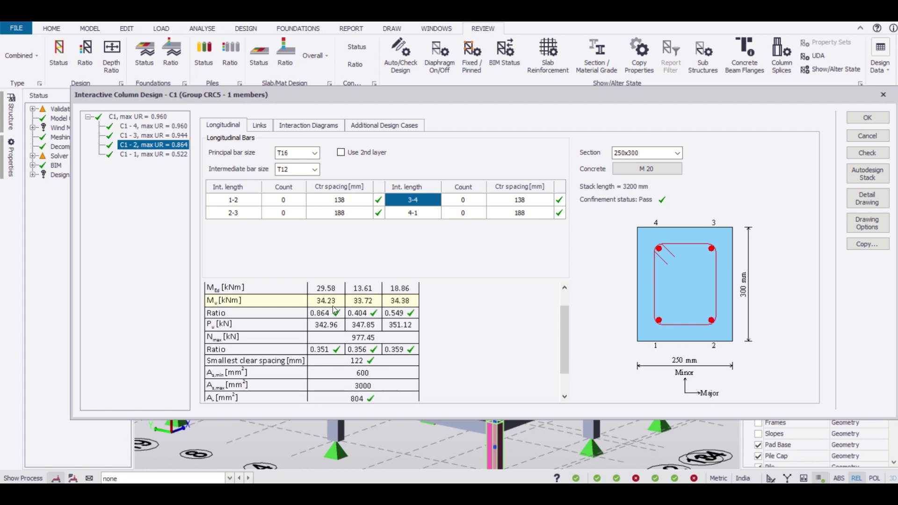
scroll(332, 306, down, 1)
scroll(313, 312, up, 1)
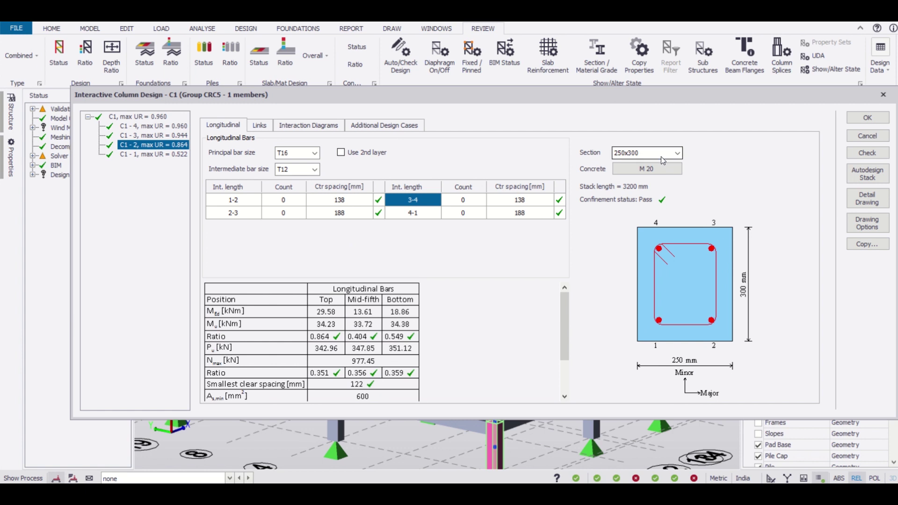
scroll(364, 343, down, 4)
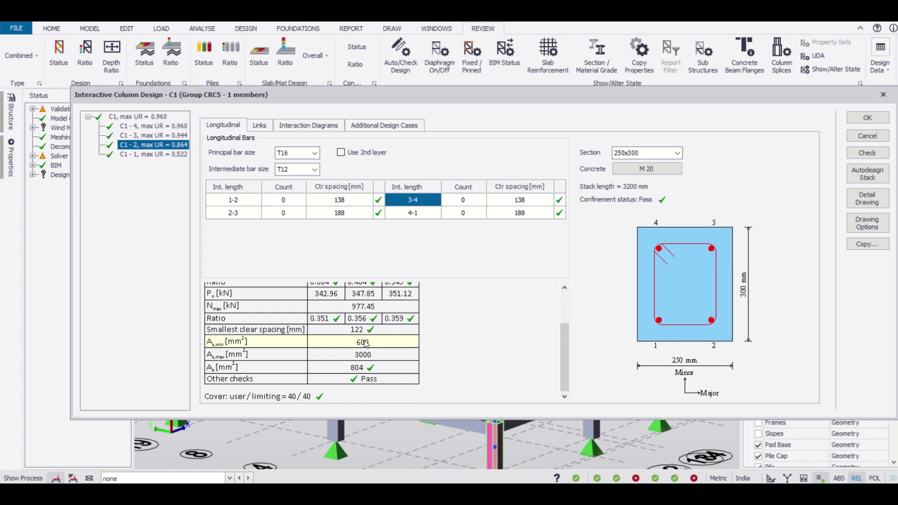
scroll(365, 344, up, 5)
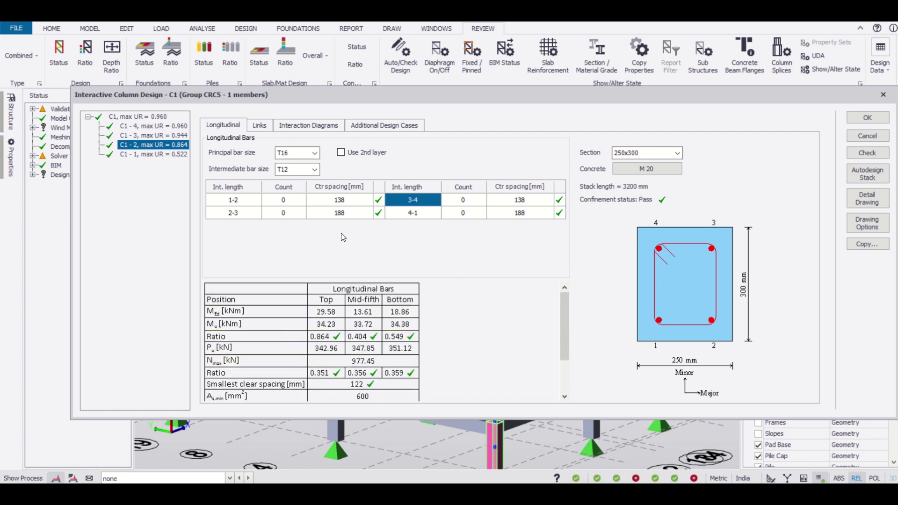
Step: Try T12 as the principal bar size for stack 2, then restore T16
click(313, 154)
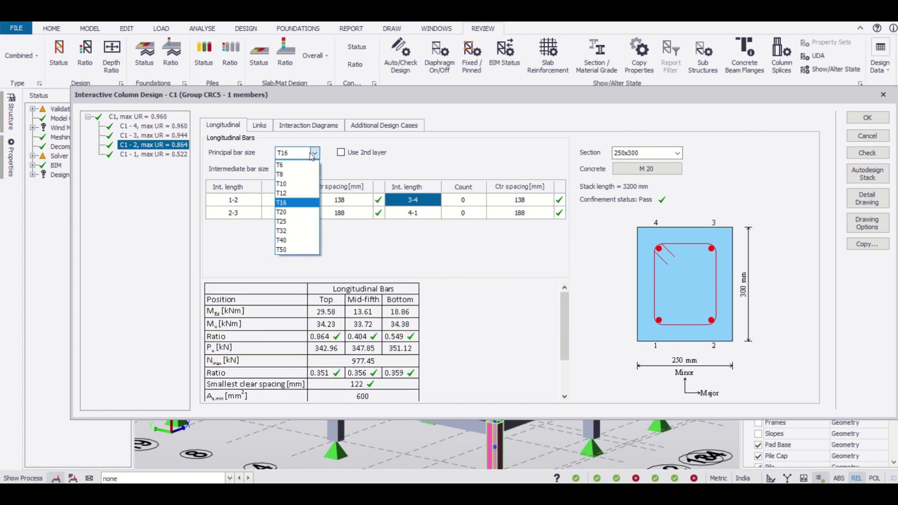
click(290, 194)
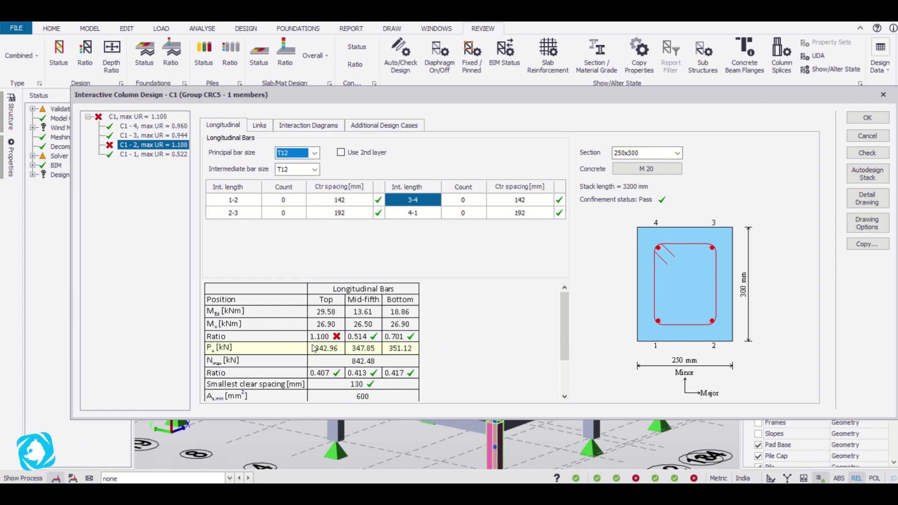
click(314, 153)
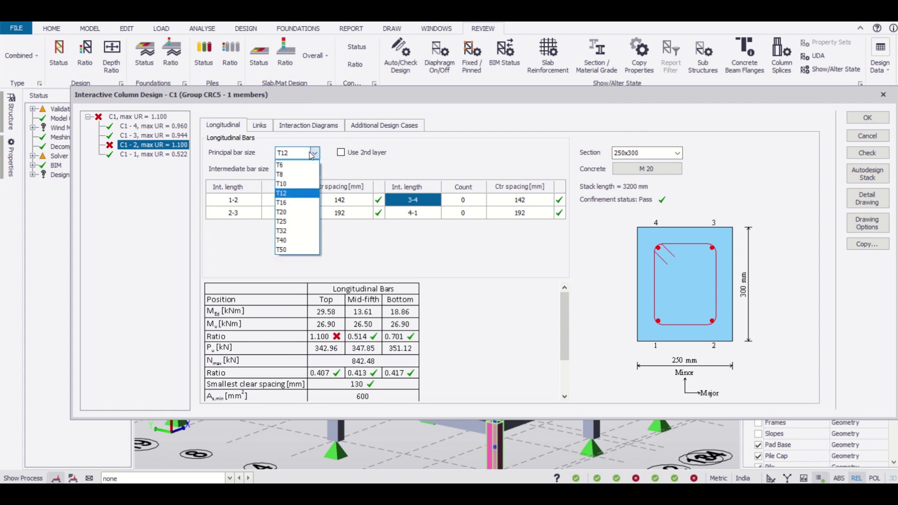
click(304, 203)
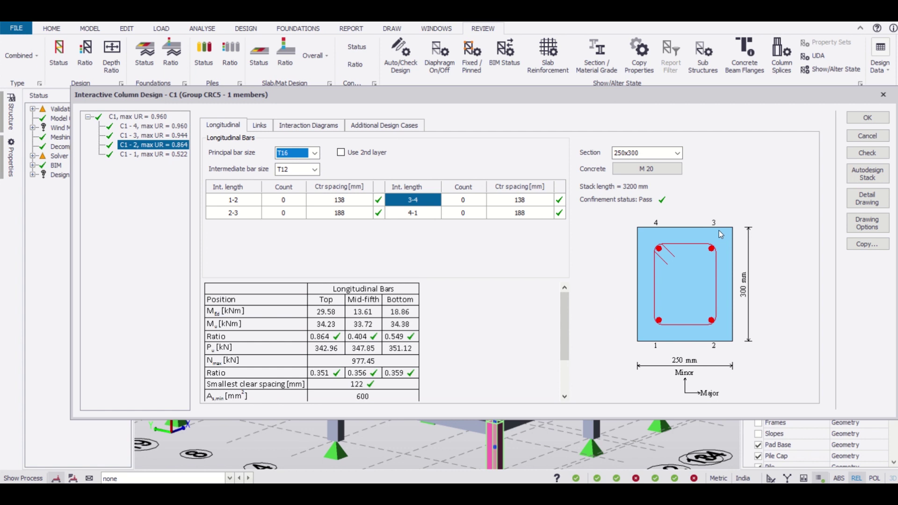
Step: Show the link reinforcement settings and checks for stack 2 of column C1
click(350, 23)
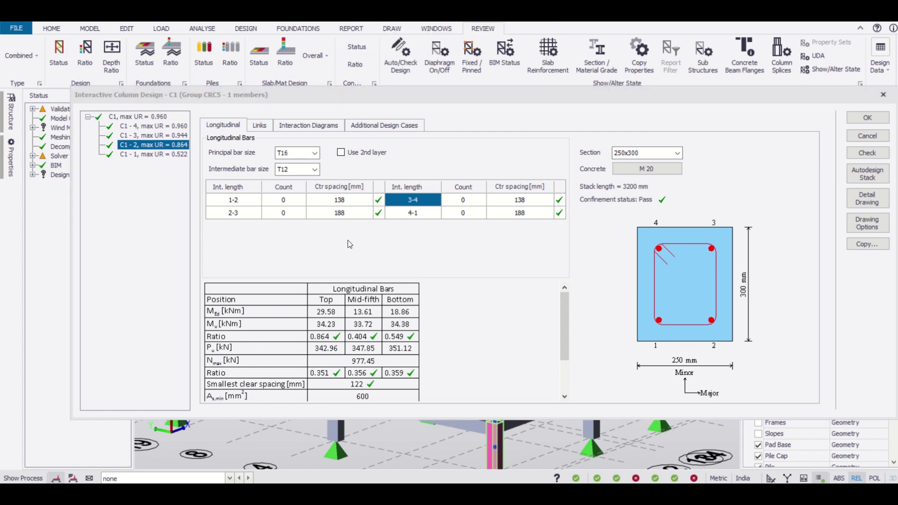
click(296, 108)
click(266, 129)
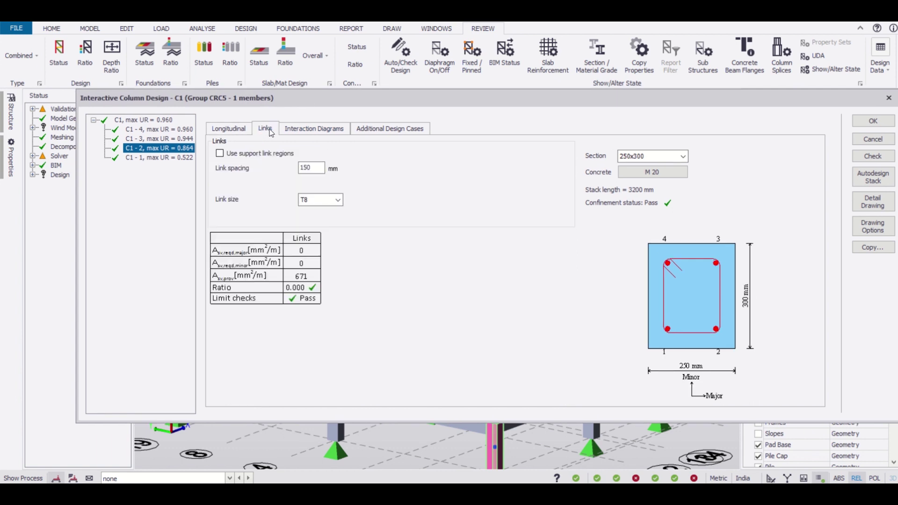
Step: Try a link spacing of 175 mm with T10 links for stack 2 of column C1
click(314, 169)
double_click(306, 167)
text(175)
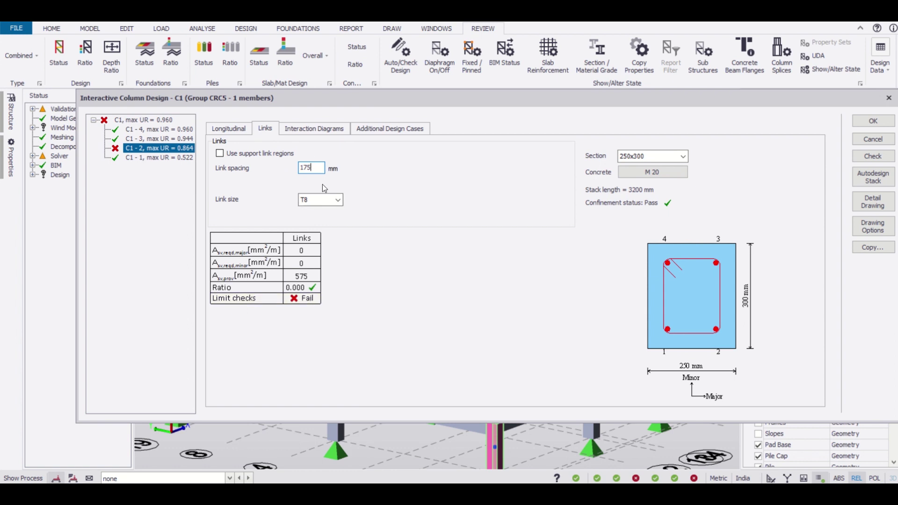
click(338, 201)
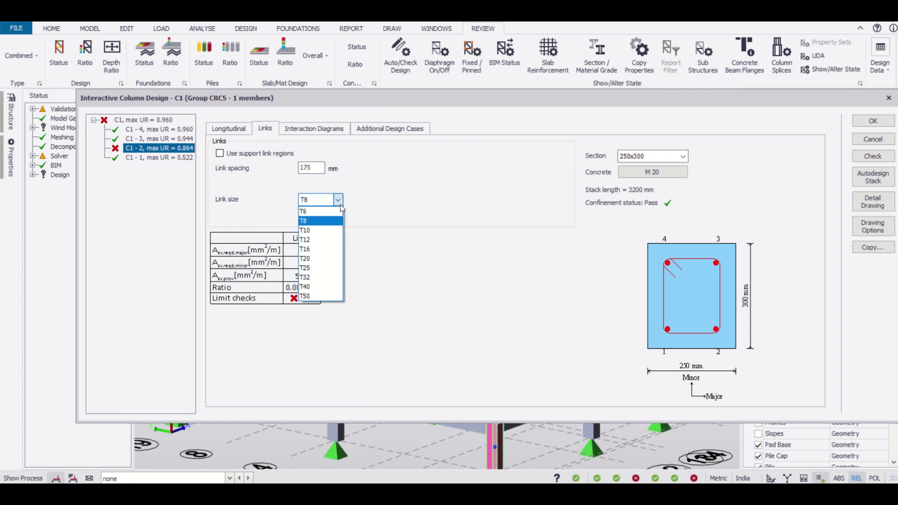
click(336, 230)
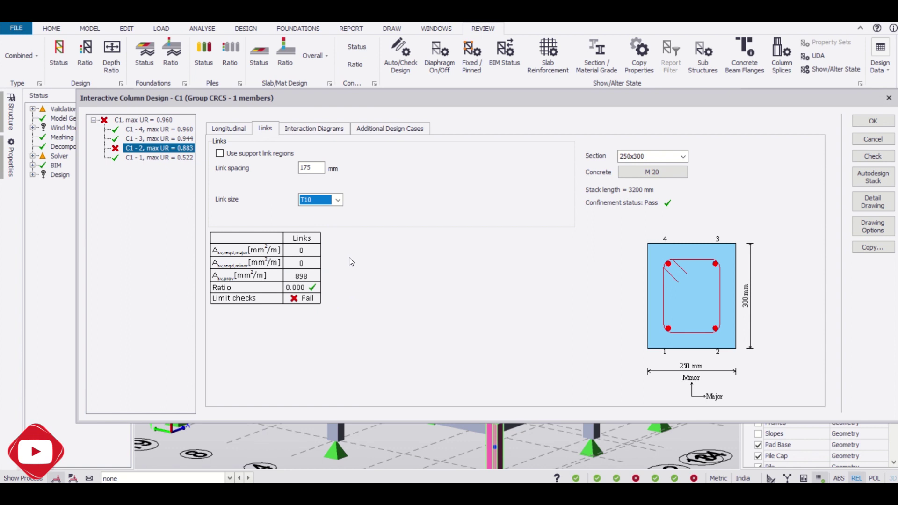
Step: Restore stack 2's links to size T8 at 150 mm spacing, and return to its longitudinal bar settings
click(338, 200)
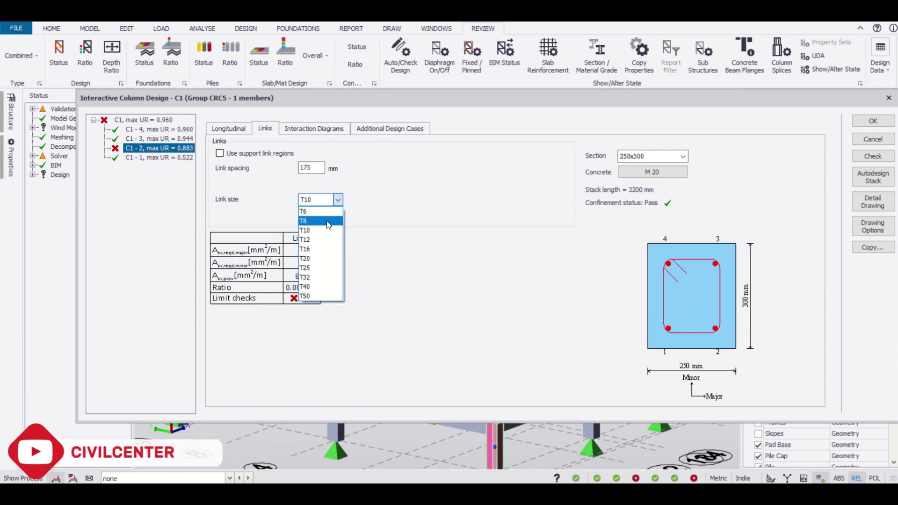
click(314, 221)
double_click(320, 171)
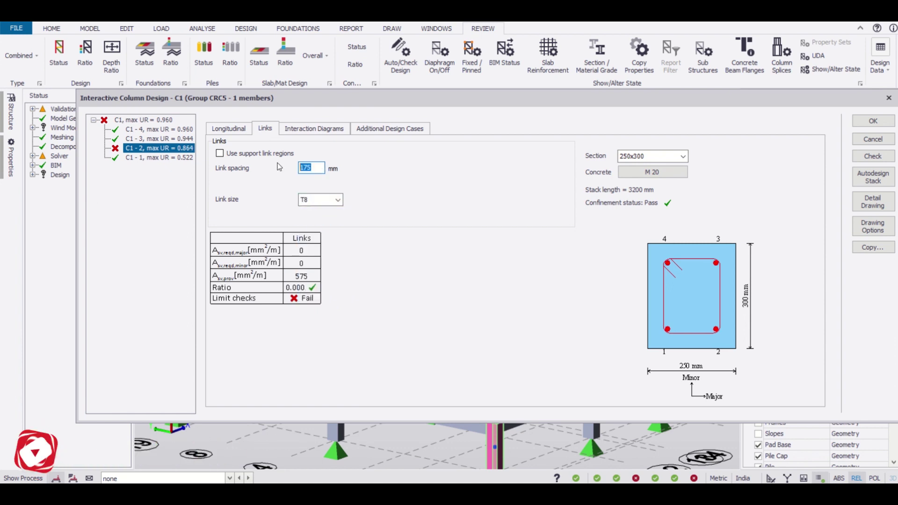
text(150)
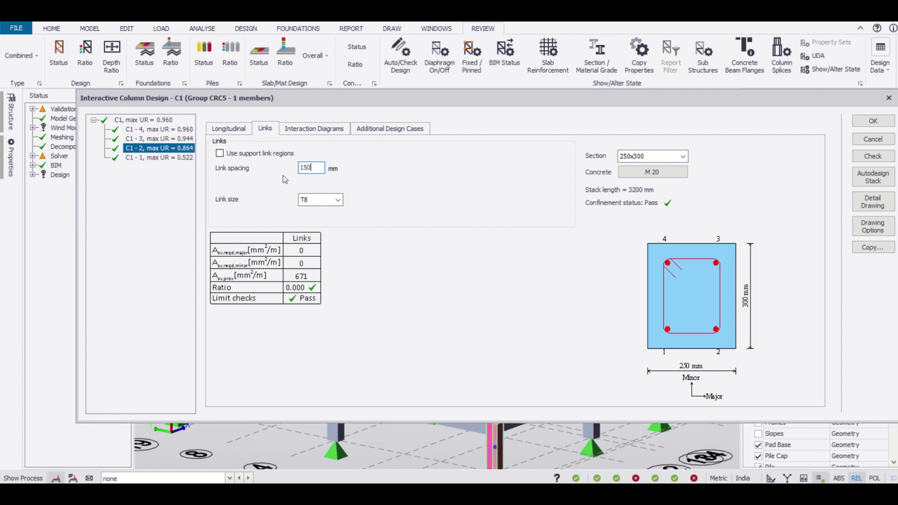
click(230, 130)
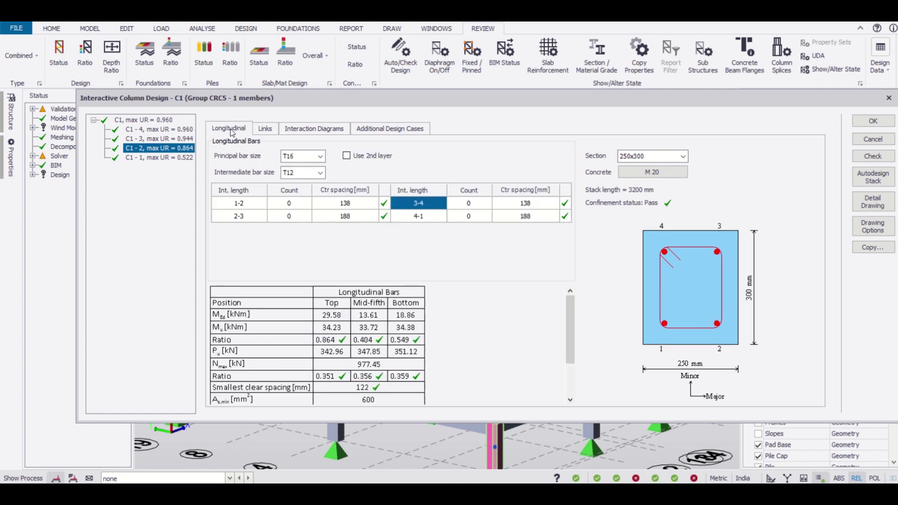